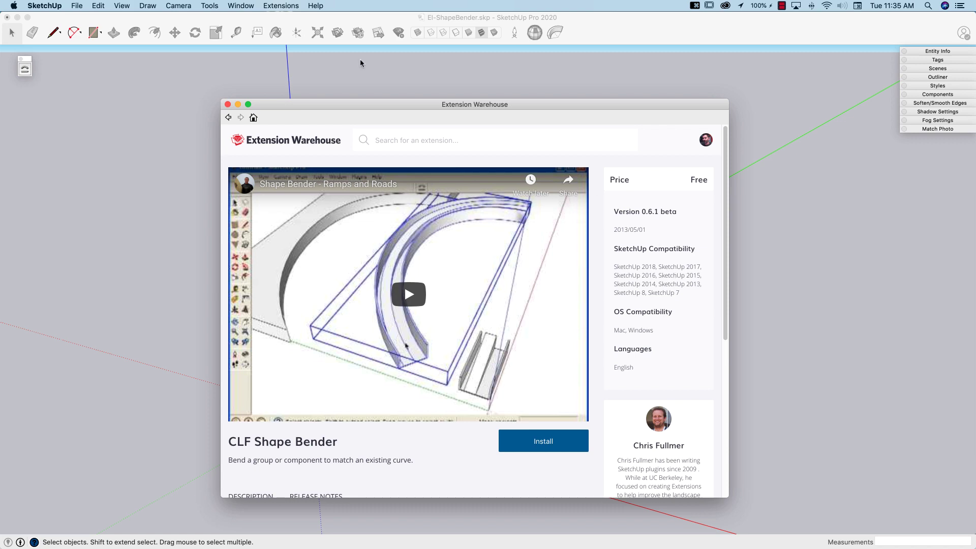
Step: Close the CLF Shape Bender Extension Warehouse page to return to the facade model
left_click(228, 104)
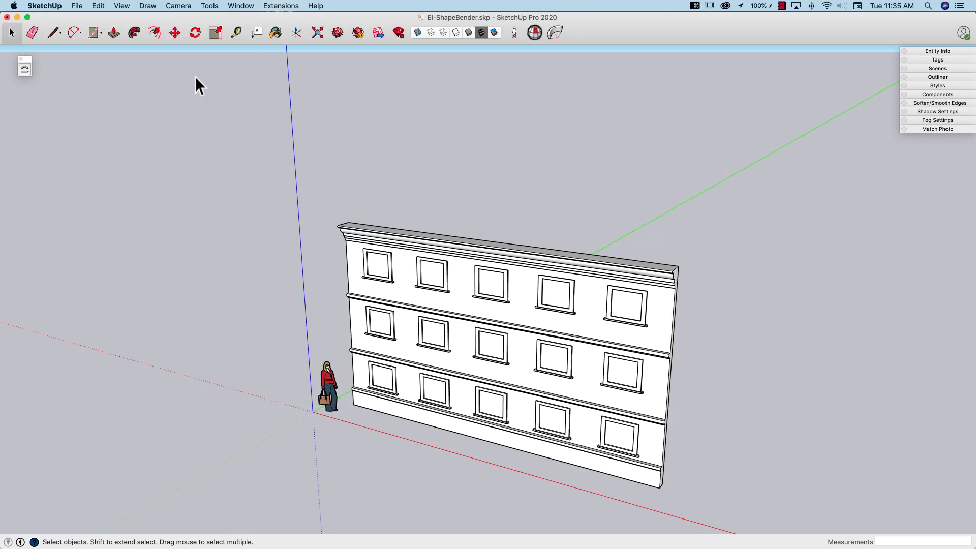
left_click_drag(17, 50, 33, 64)
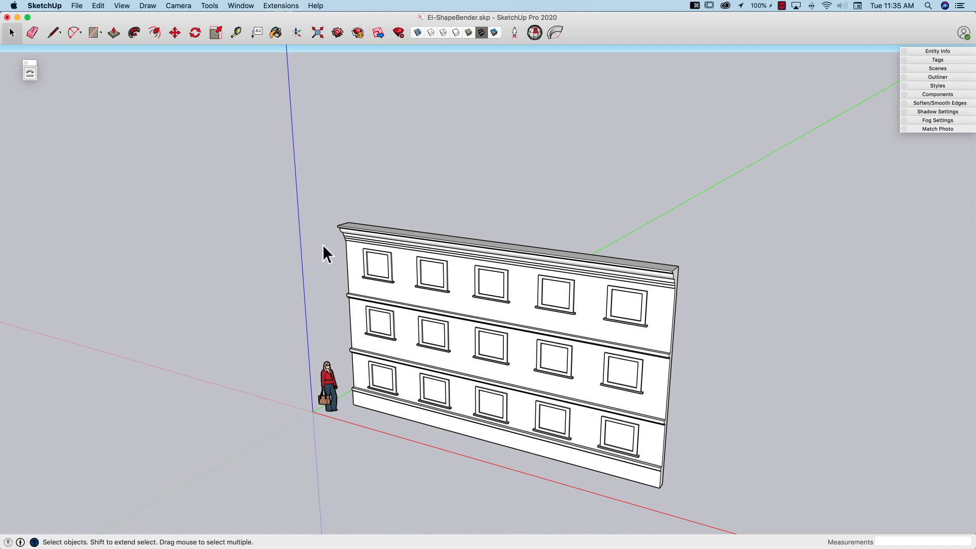
left_click(431, 269)
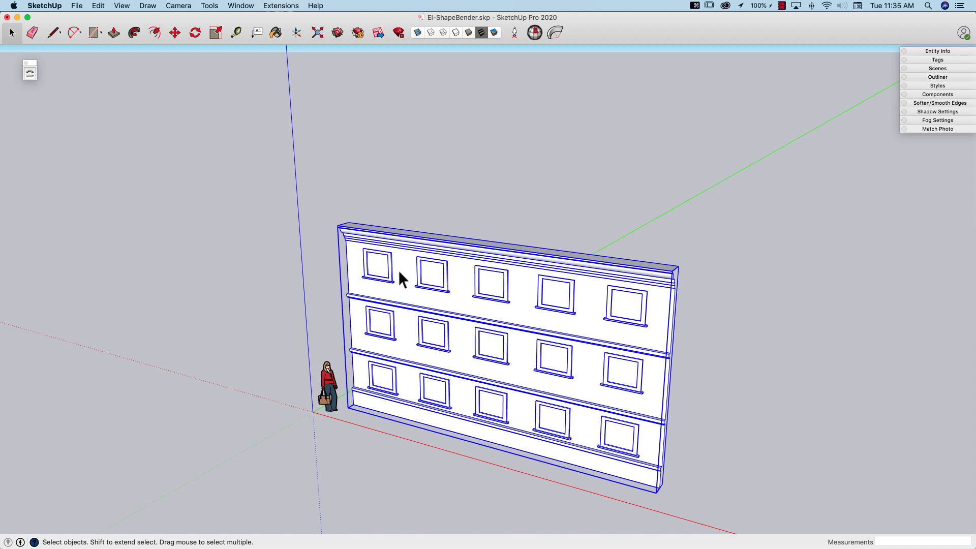
double_click(560, 329)
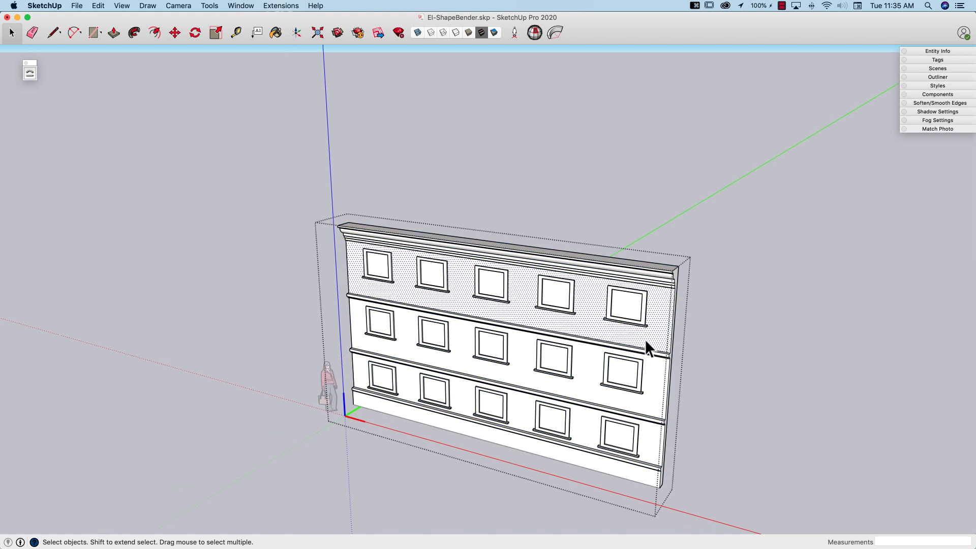
left_click(598, 339)
middle_click_drag(598, 339, 469, 308)
middle_click_drag(462, 344, 526, 327)
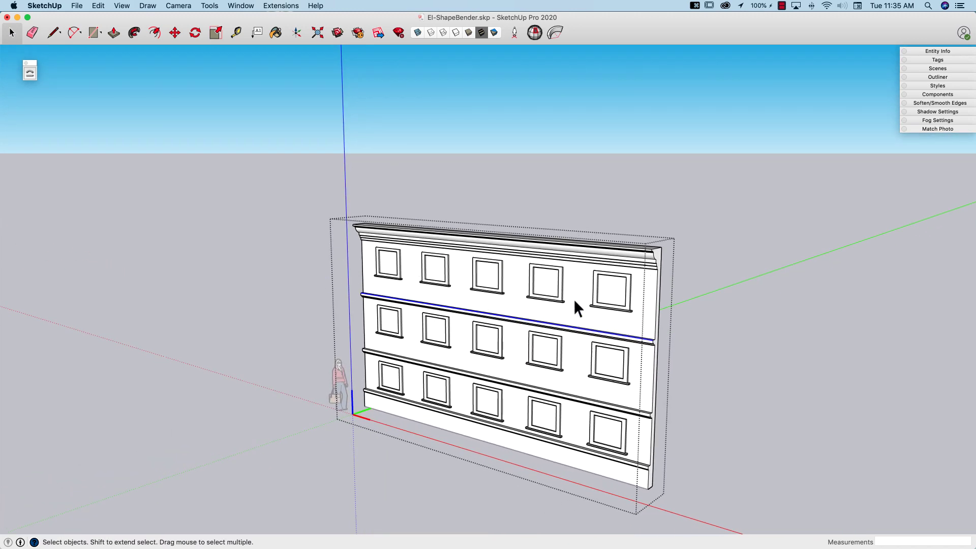
middle_click_drag(739, 342, 621, 457)
middle_click_drag(316, 423, 289, 405)
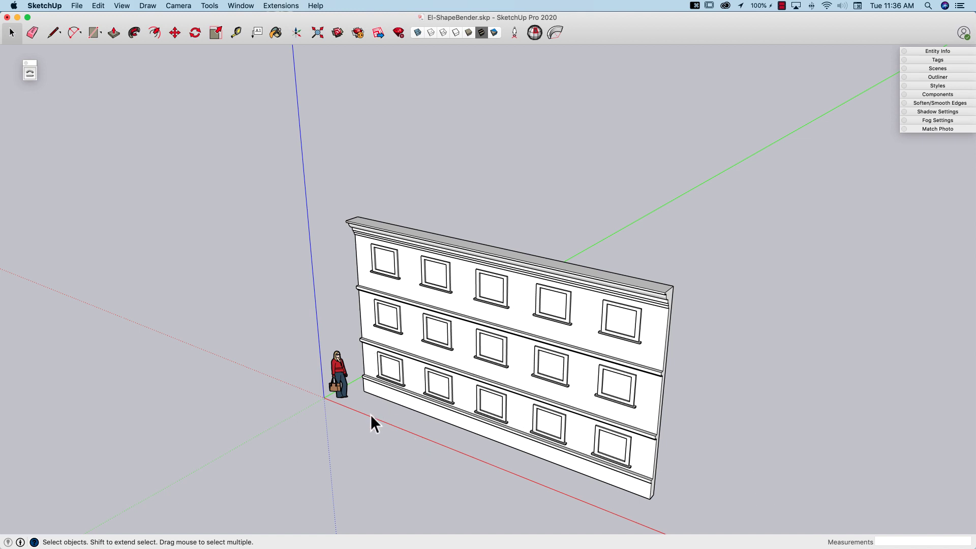
middle_click_drag(279, 414, 266, 350)
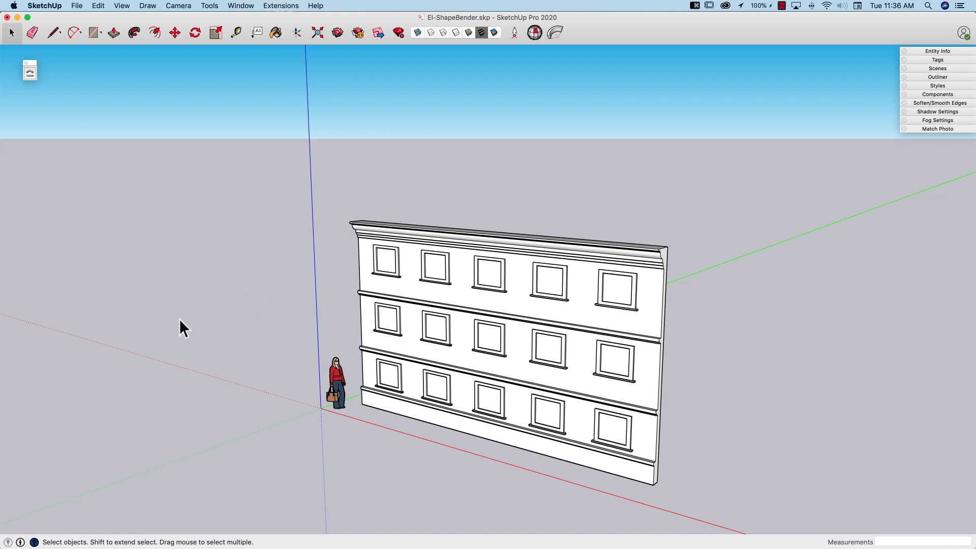
left_click(540, 344)
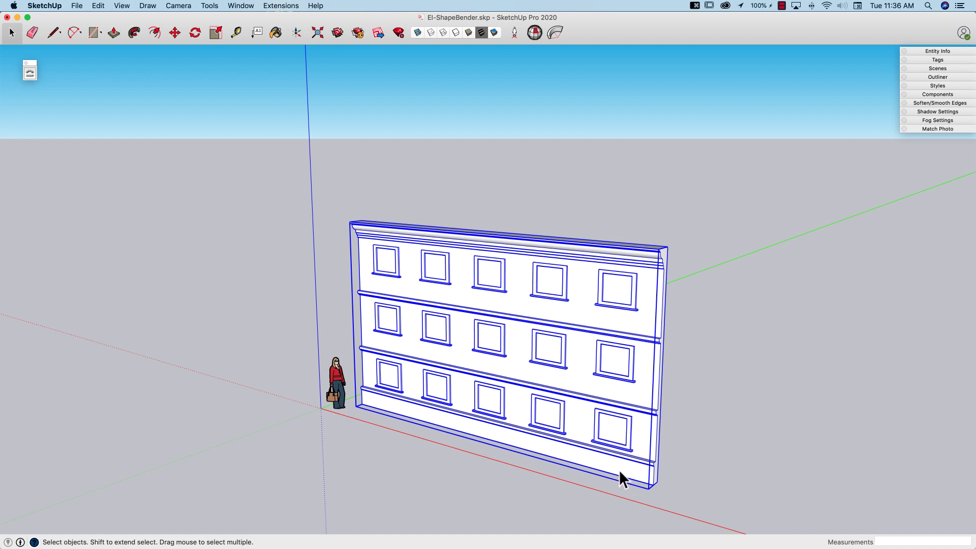
double_click(502, 362)
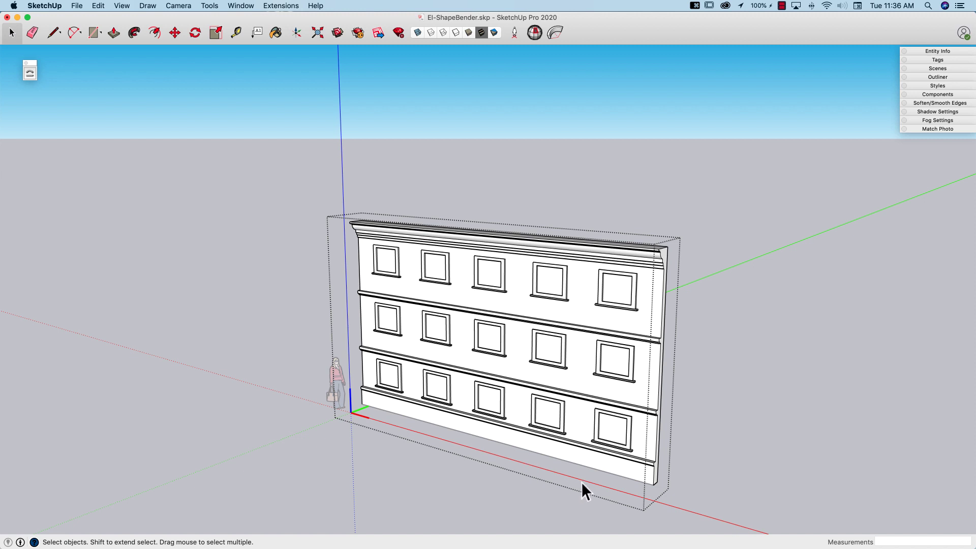
left_click(324, 435)
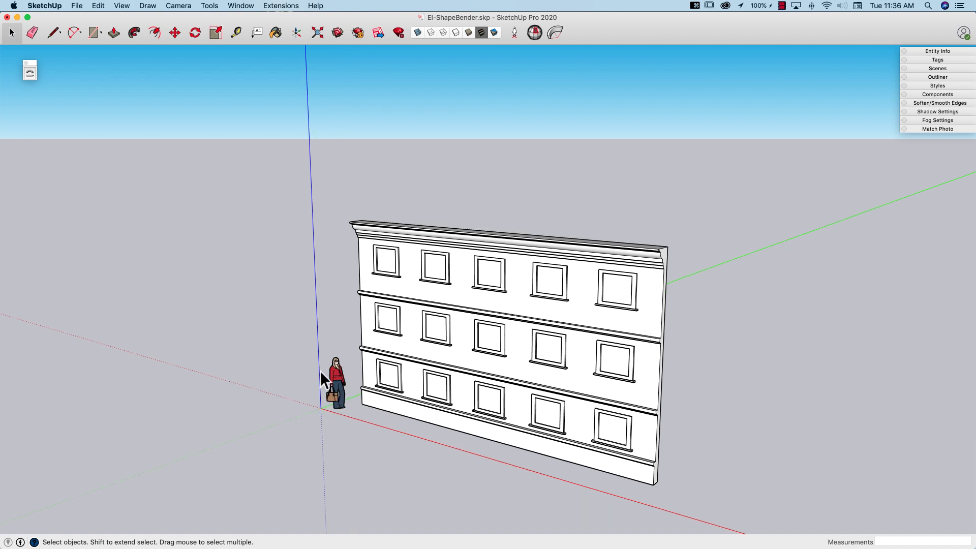
Step: Cancel an accidental move, then zoom out until the S-curve appears beside the facade
key("m")
left_click(389, 413)
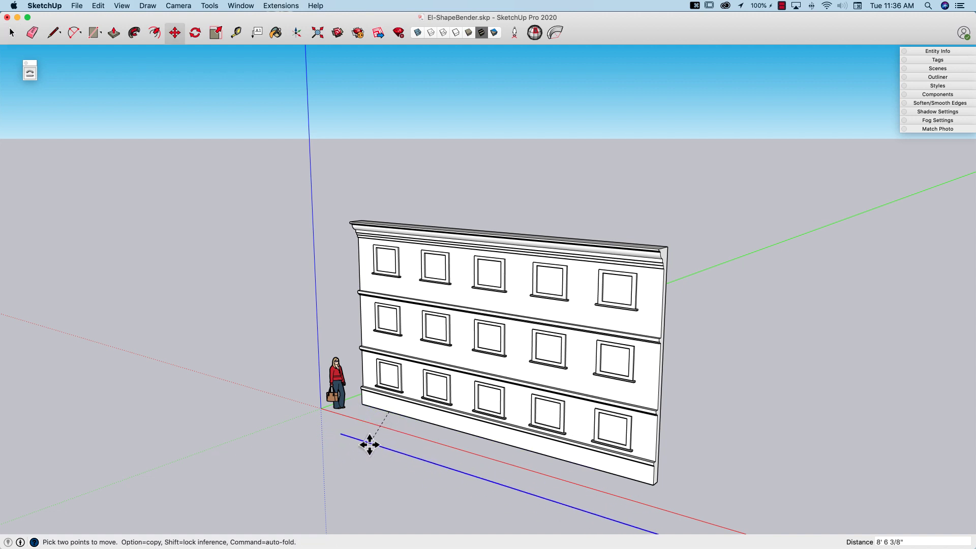
key("space")
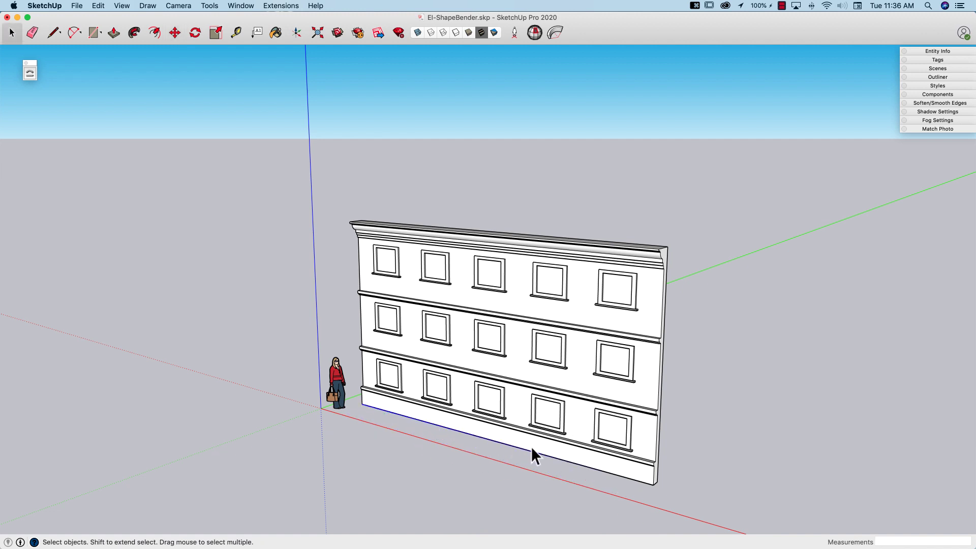
scroll(282, 402, "down", 6)
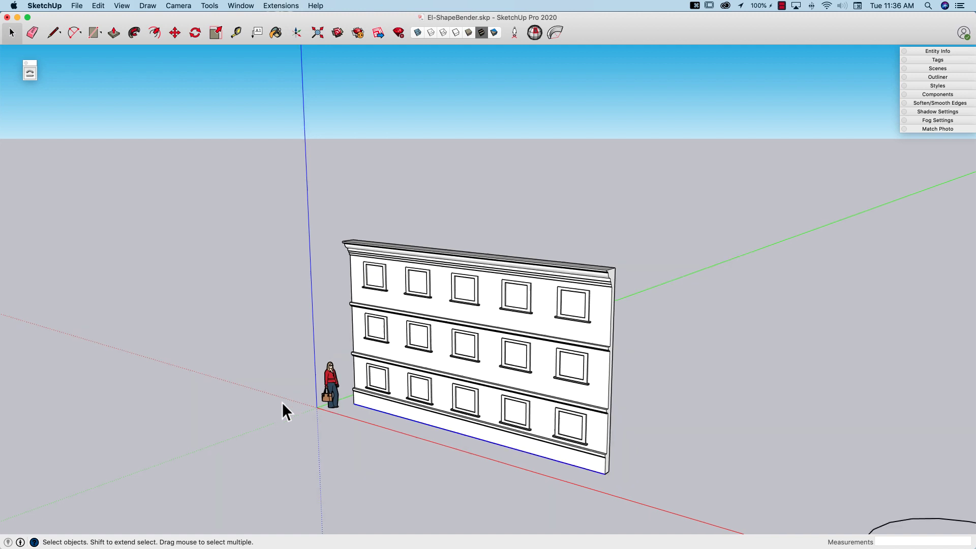
scroll(305, 387, "down", 1)
middle_click_drag(324, 454, 587, 410)
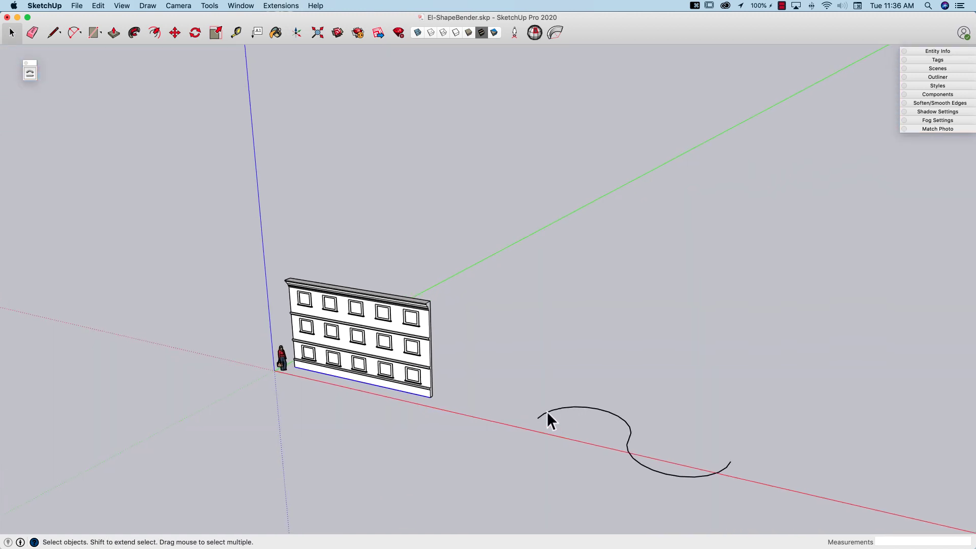
Step: Select the S-curve's upper and lower arcs, then level the view so the sky shows
left_click(630, 427)
left_click(633, 457)
middle_click_drag(627, 429, 623, 429)
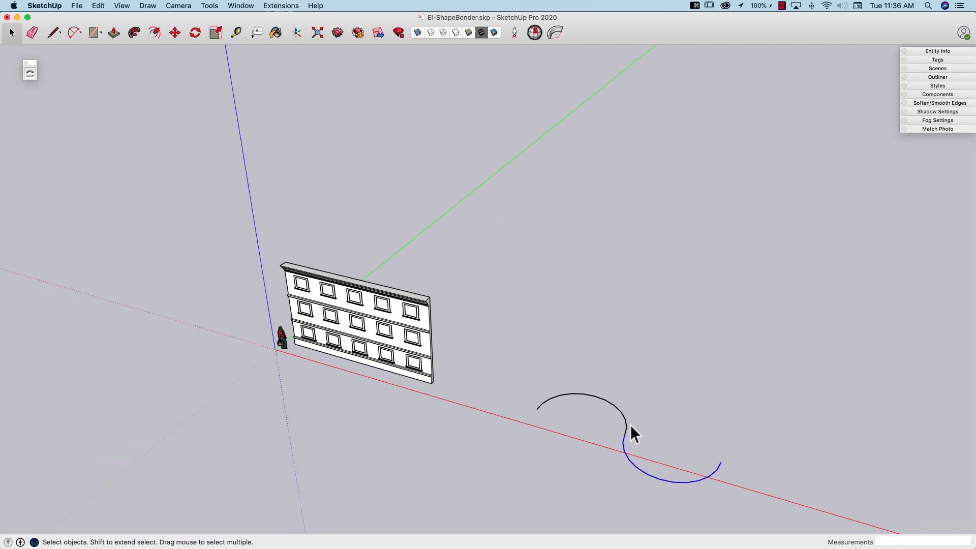
scroll(624, 438, "up", 5)
middle_click_drag(617, 441, 564, 398)
middle_click_drag(666, 441, 587, 425)
scroll(453, 447, "down", 3)
middle_click_drag(454, 447, 499, 497)
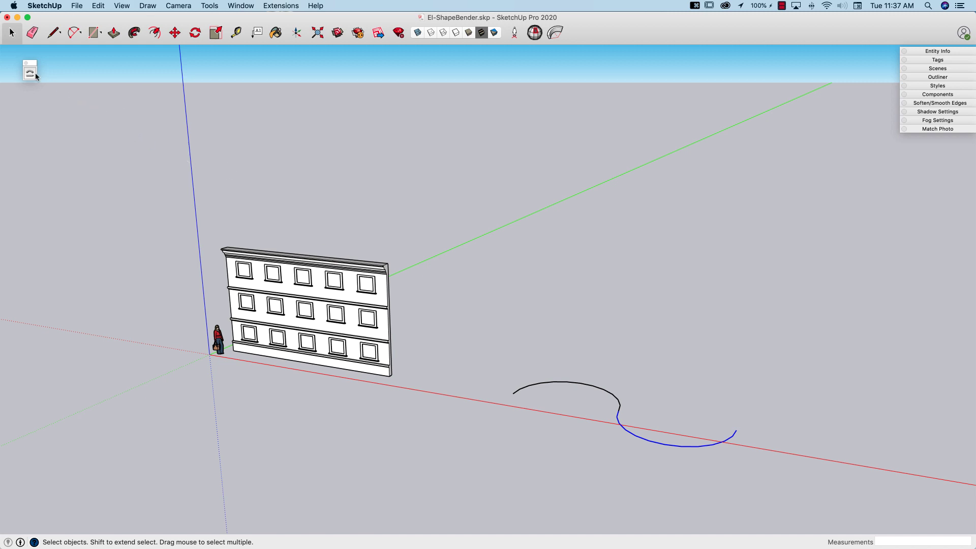
Step: Run CLF Shape Bender on the facade with its bottom edge as the reference line, direction reversed
left_click(280, 293)
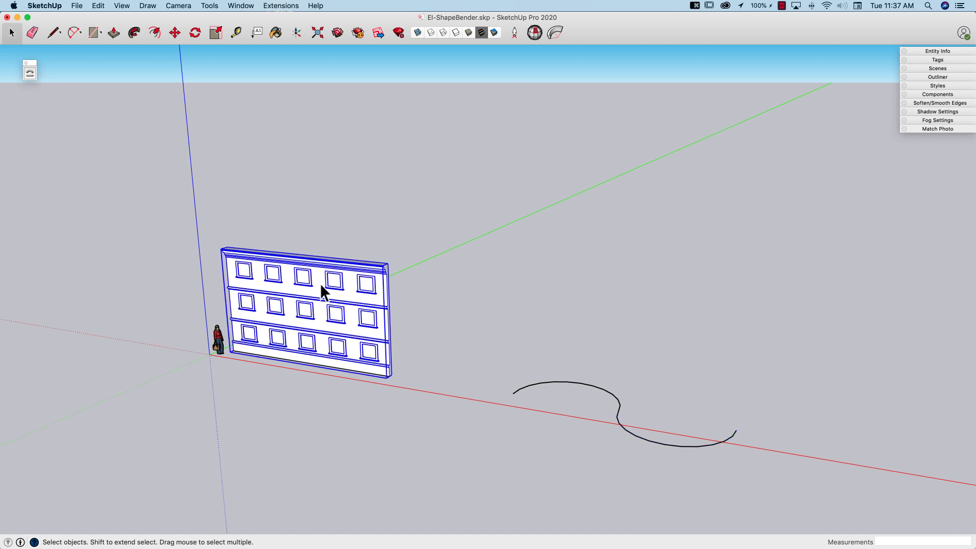
left_click(30, 75)
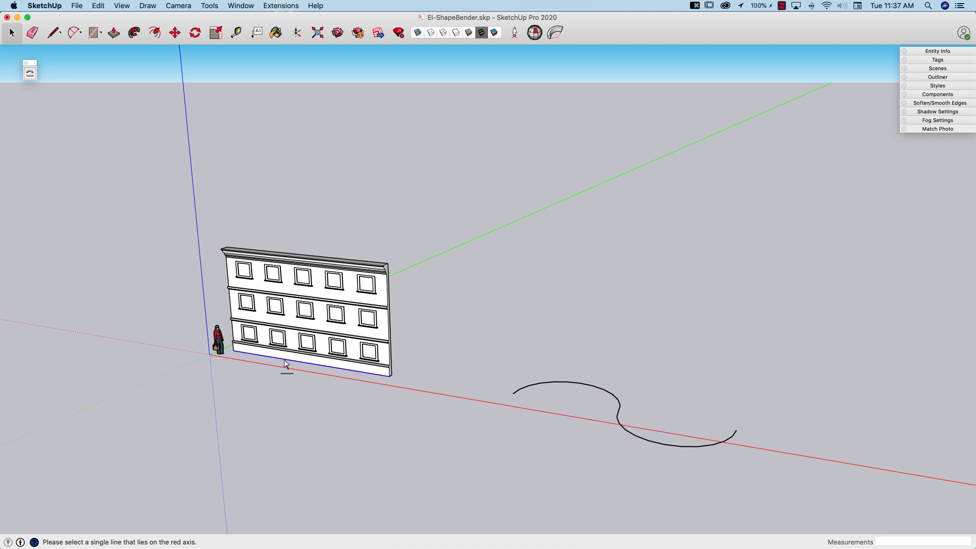
left_click(336, 372)
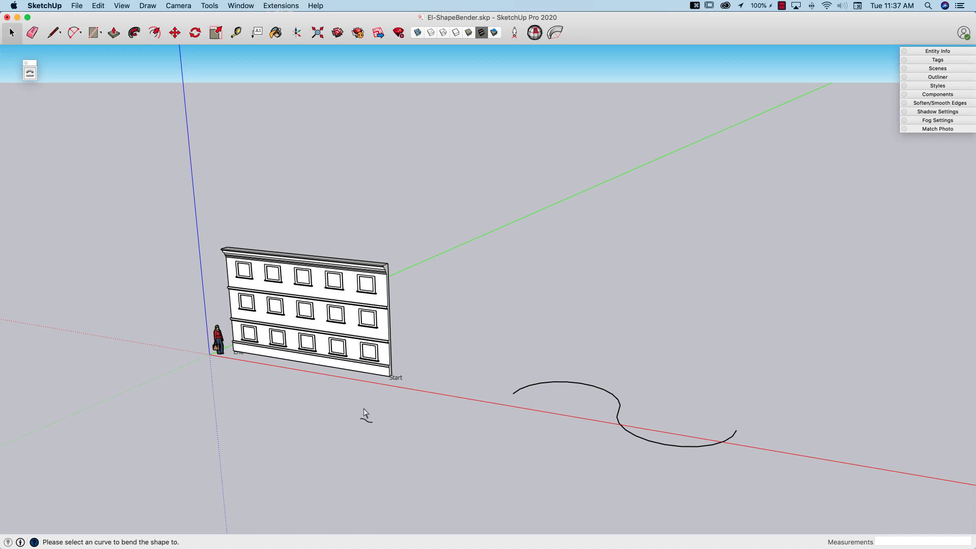
key("Down")
key("Down")
key("Down")
Step: Pick the S-curve as the bend path, inspect the preview, and reverse the curve's direction
left_click(538, 388)
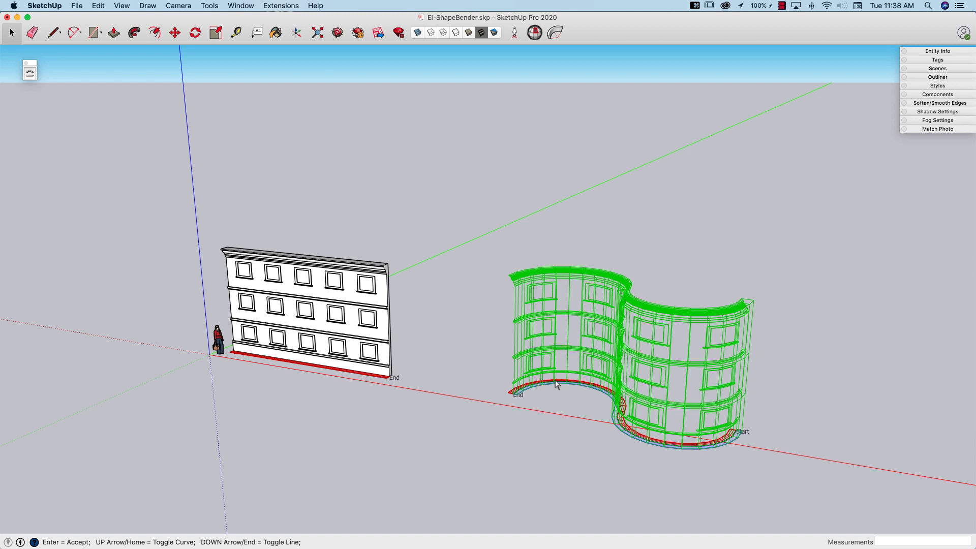
middle_click_drag(579, 443, 694, 407)
middle_click_drag(533, 408, 371, 437)
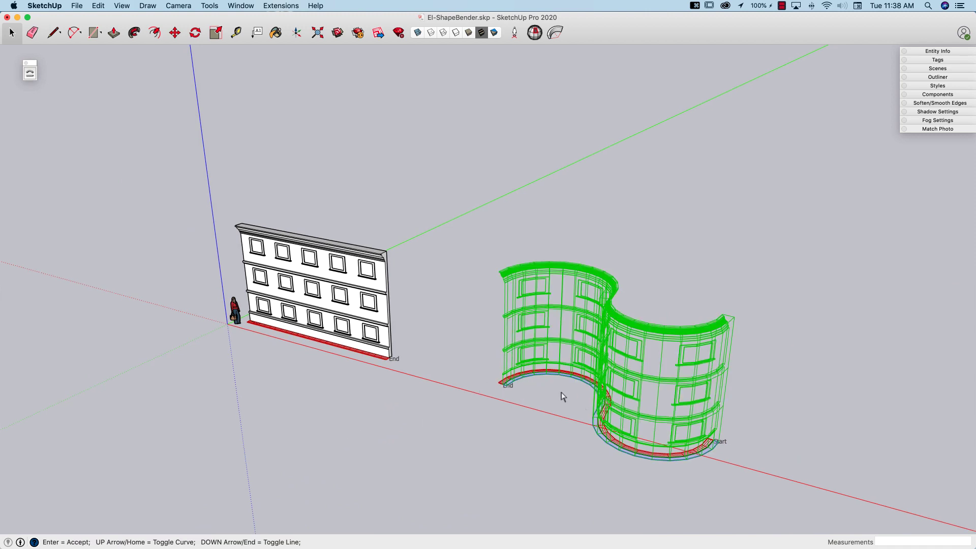
middle_click_drag(419, 377, 414, 60)
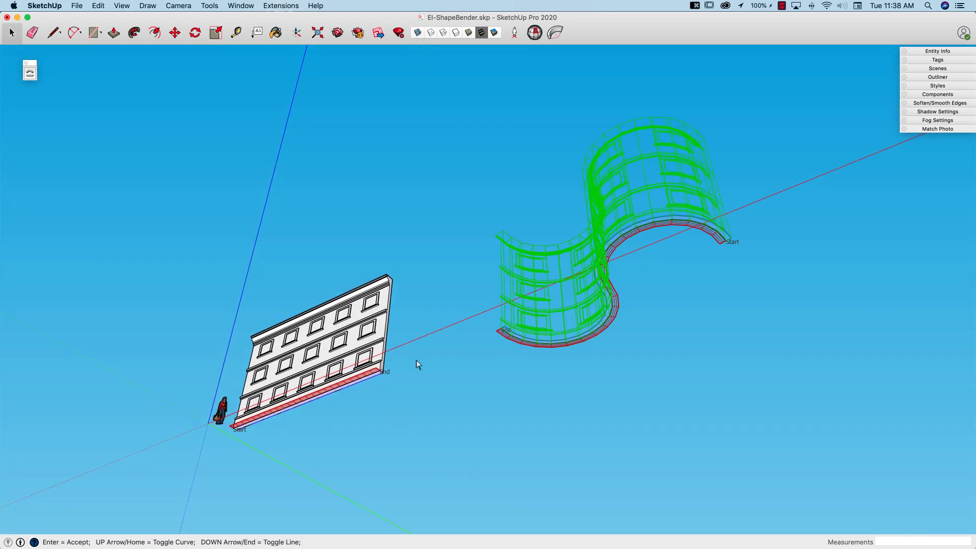
middle_click_drag(475, 282, 606, 355)
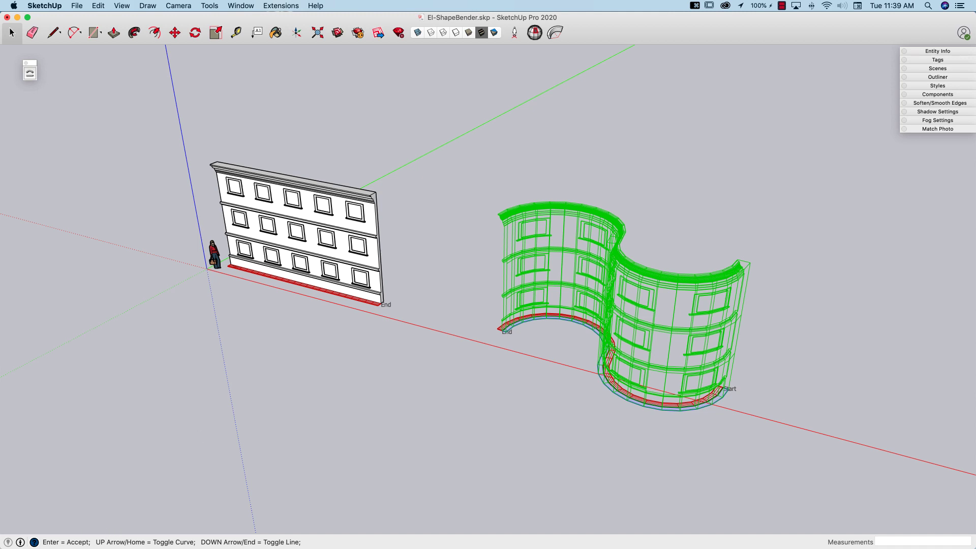
key("Up")
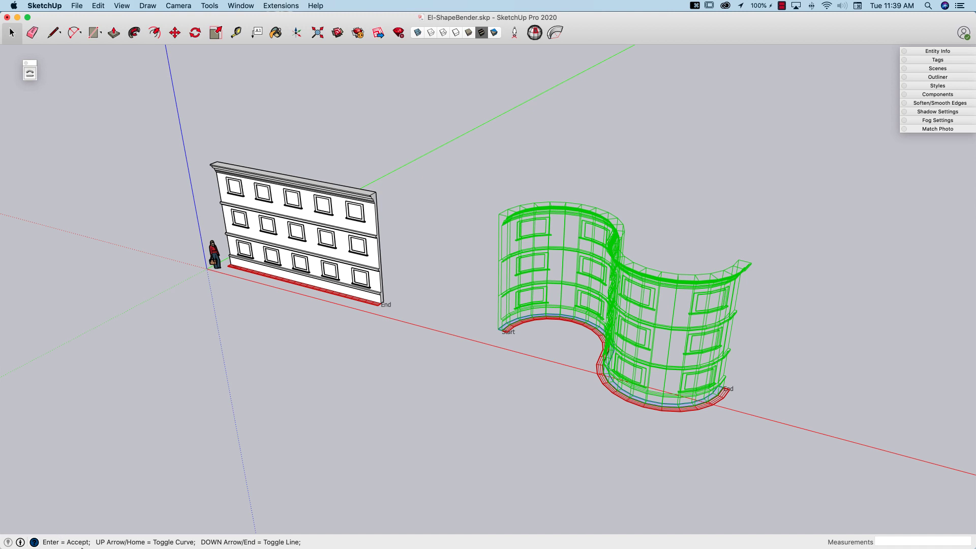
Step: Accept the Shape Bender result and look at the bent facade obliquely and end-on
key("Return")
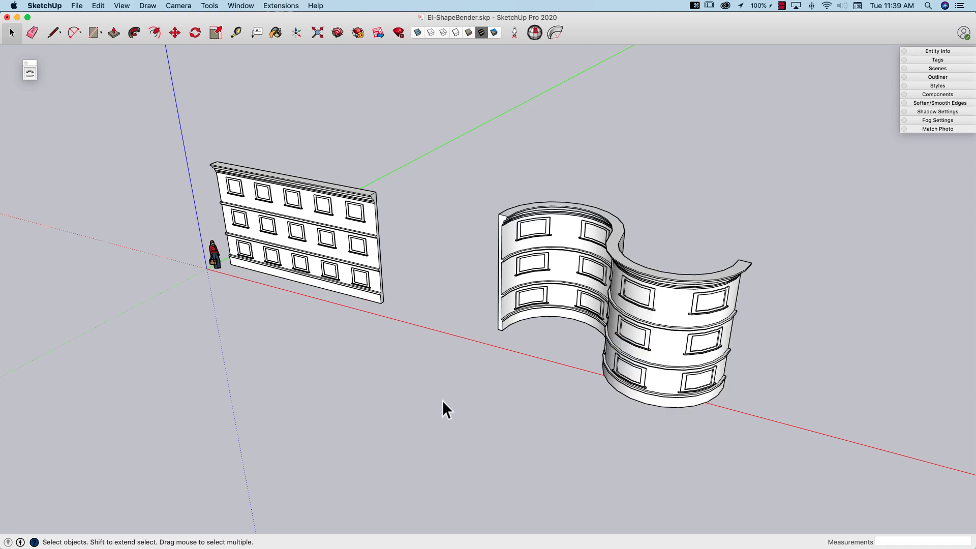
middle_click_drag(730, 453, 901, 383)
middle_click_drag(481, 322, 252, 334)
middle_click_drag(418, 285, 410, 353)
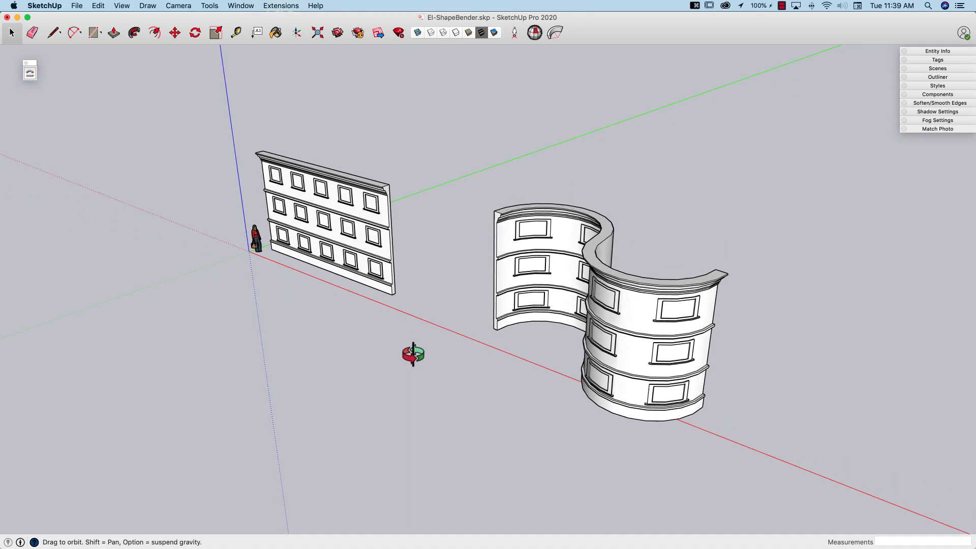
scroll(624, 377, "up", 3)
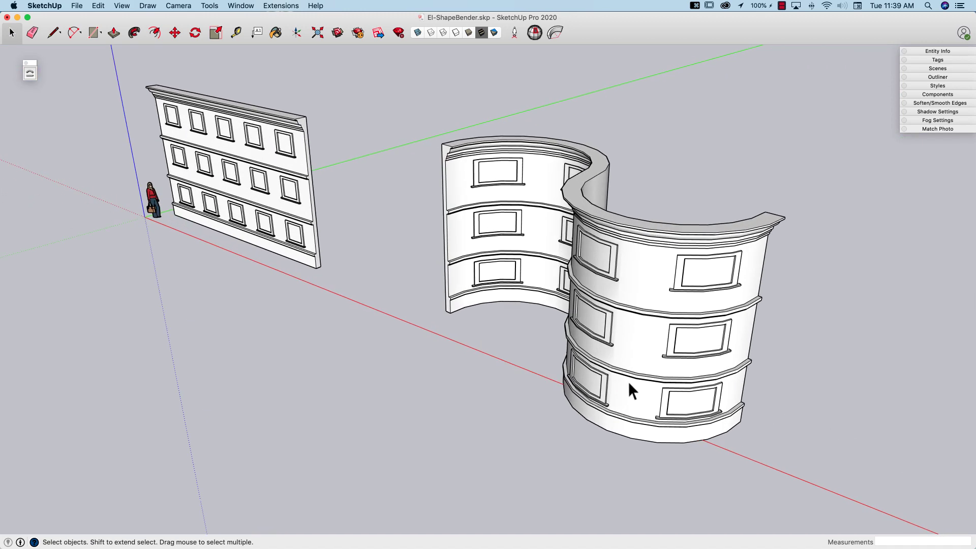
middle_click_drag(778, 410, 339, 398)
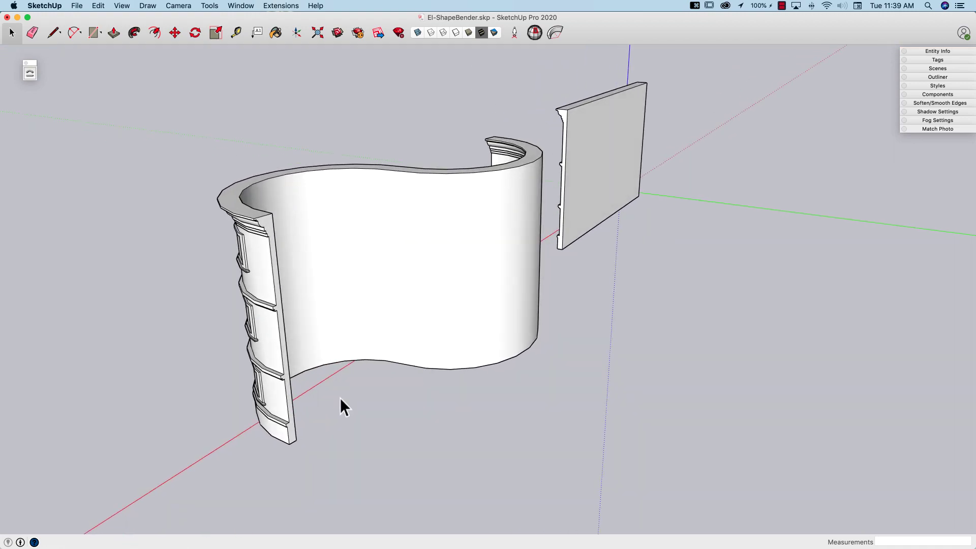
scroll(236, 370, "up", 4)
scroll(234, 372, "down", 3)
Step: Inspect the S-shaped wall from low, overhead and frontal angles
middle_click_drag(209, 394, 830, 399)
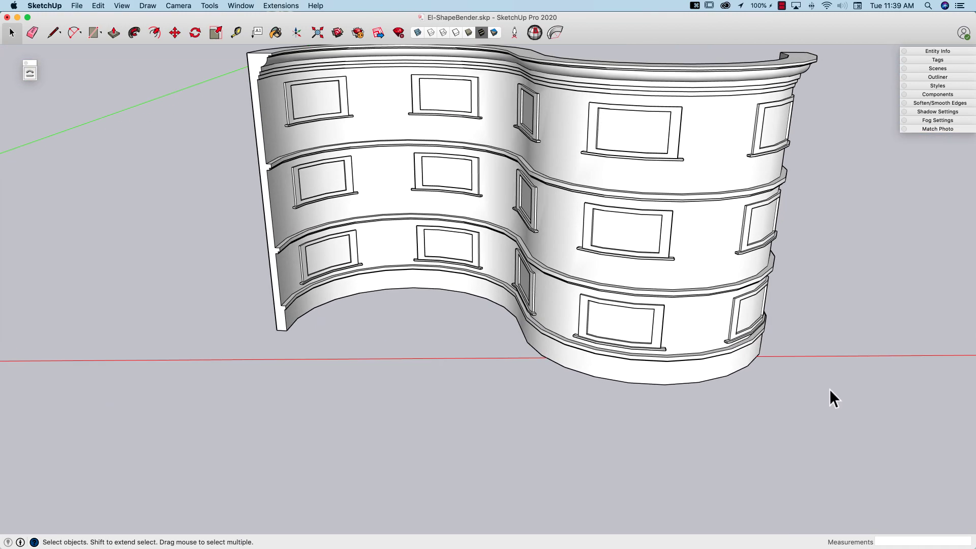
scroll(698, 323, "up", 2)
scroll(362, 163, "up", 4)
mouse_move(415, 236)
middle_mouse_down()
mouse_move(573, 249)
mouse_move(580, 301)
mouse_move(561, 311)
mouse_move(376, 265)
mouse_move(407, 224)
middle_mouse_up()
middle_click_drag(460, 334, 715, 399)
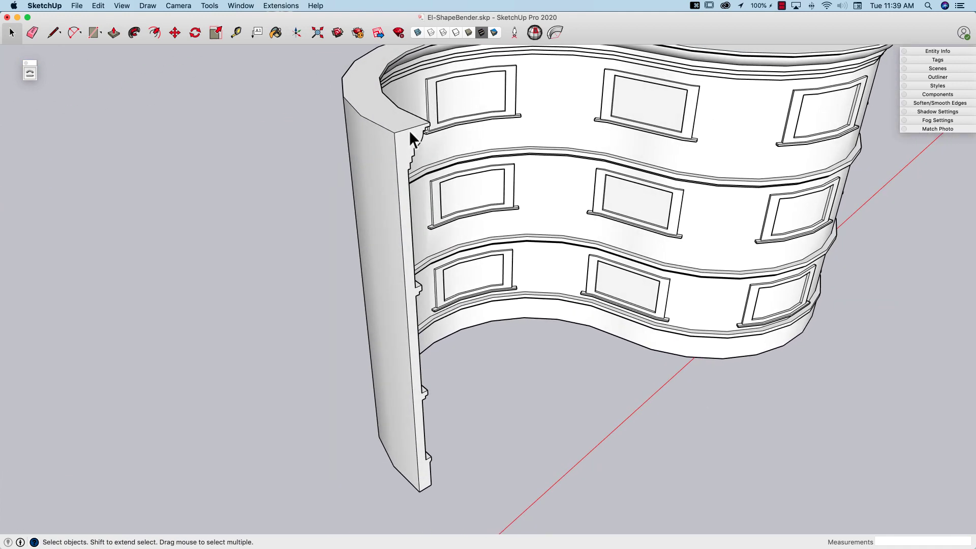
middle_click_drag(447, 201, 188, 229)
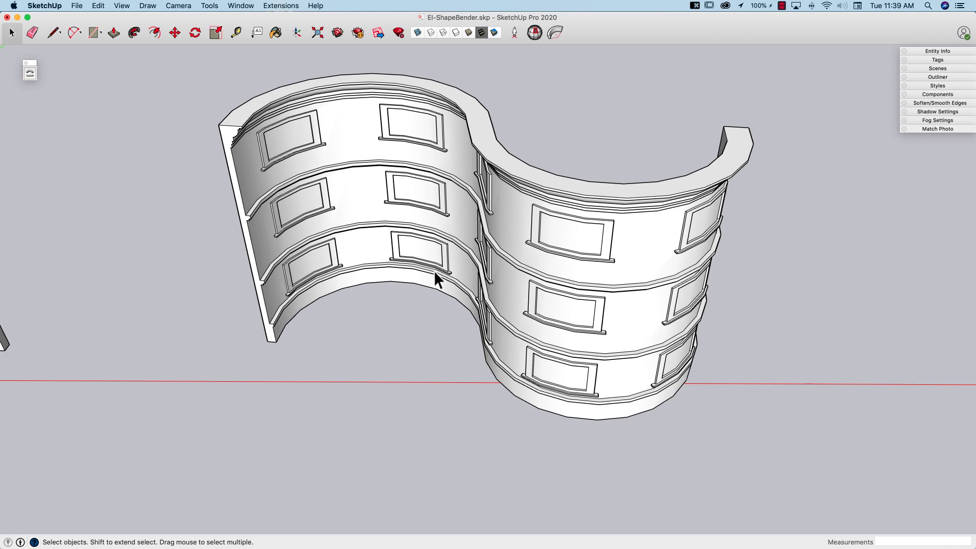
middle_click_drag(434, 271, 428, 179)
Step: Soften all bent-facade edges at 60° with Smooth Normals and Soften coplanar enabled
double_click(428, 179)
left_click(428, 178)
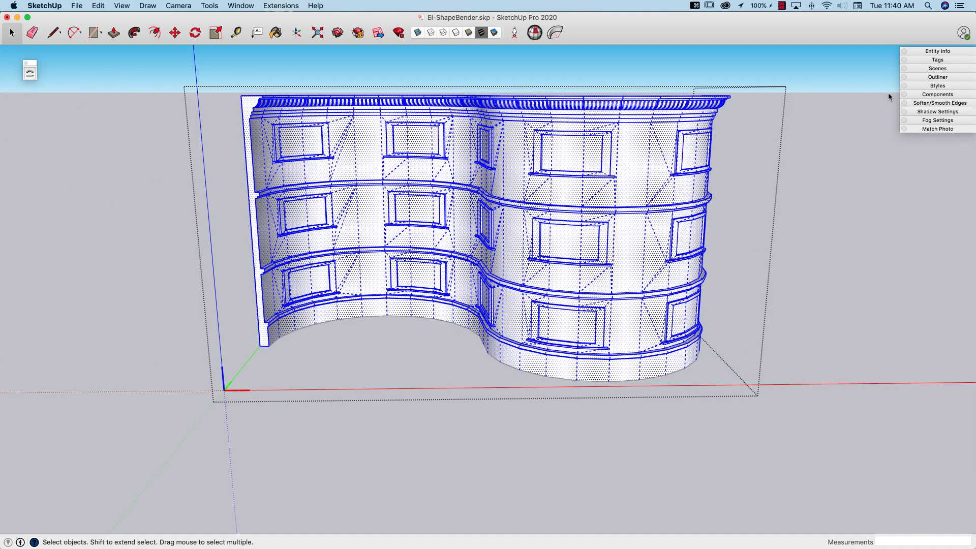
left_click(949, 104)
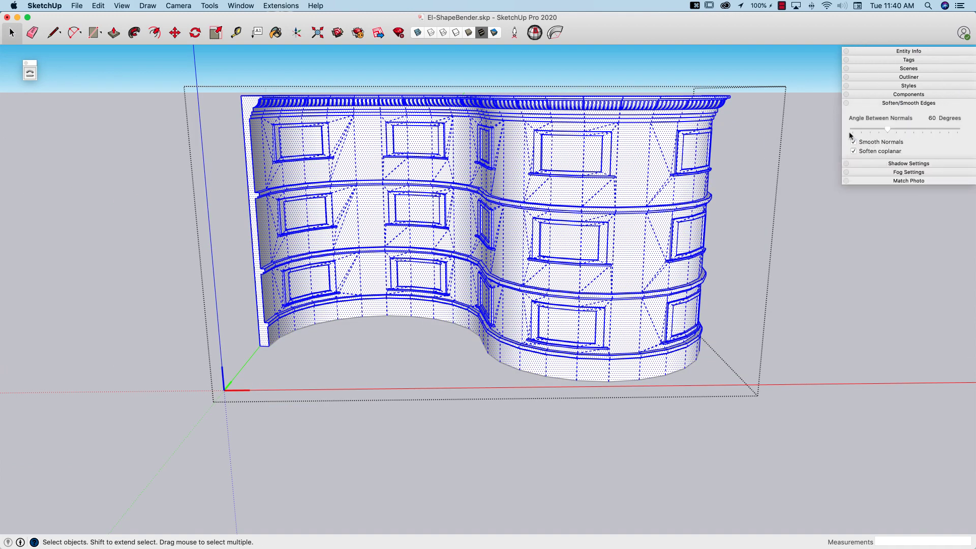
left_click(873, 103)
left_click(846, 150)
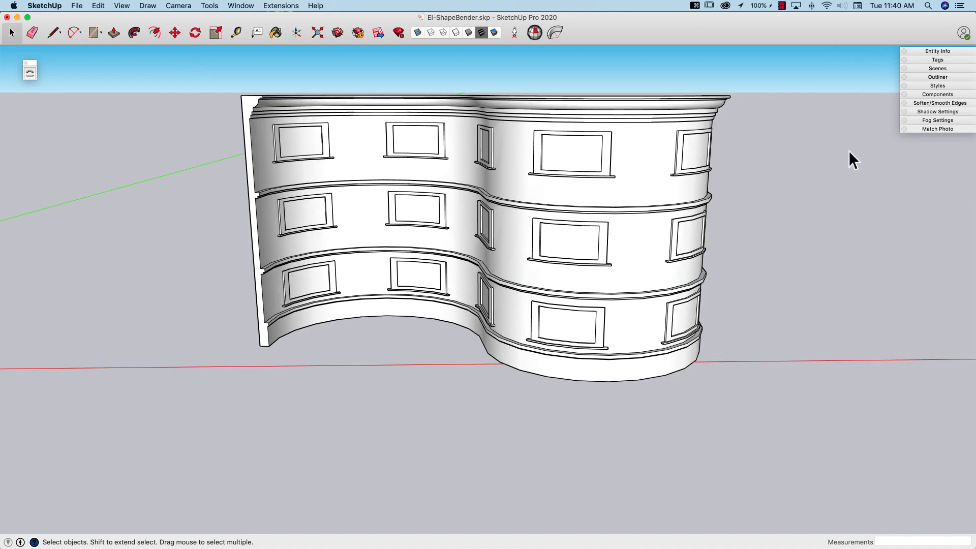
middle_click_drag(818, 148, 733, 203)
middle_click_drag(557, 161, 838, 184)
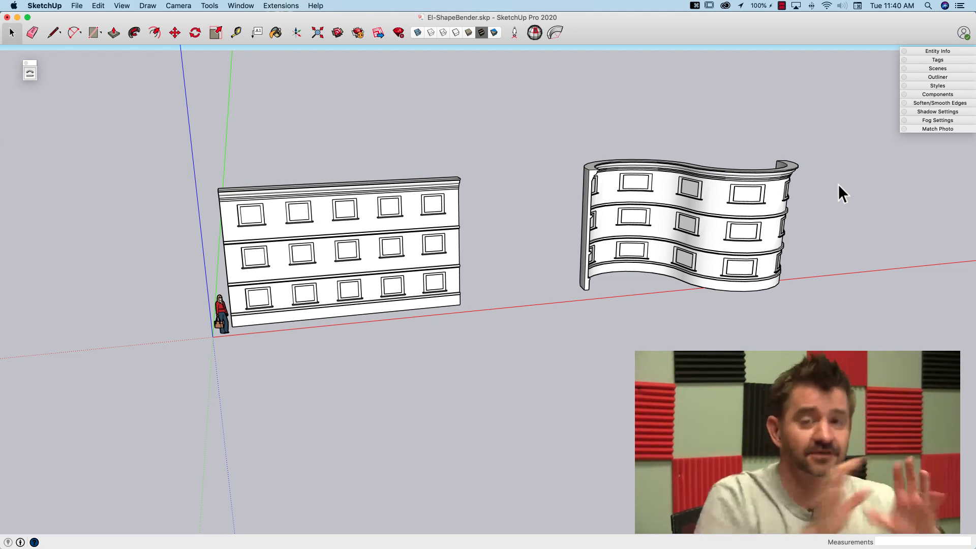
key("space")
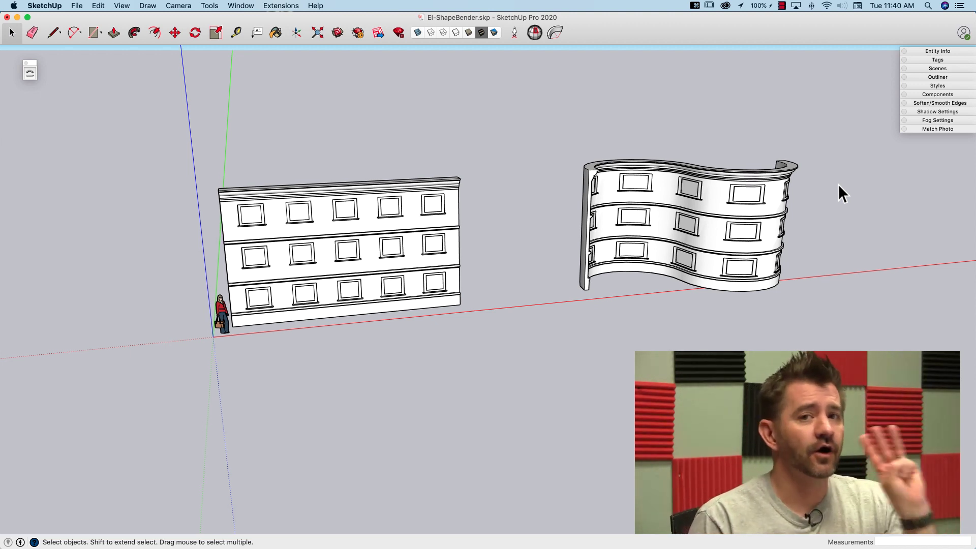